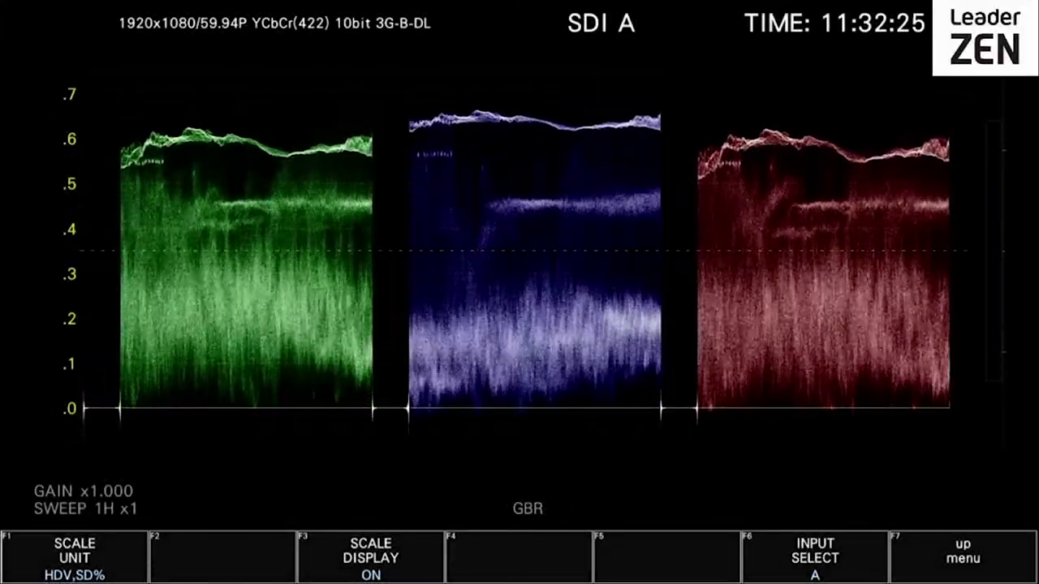
Cycle the F1 scale unit through HDV,SDV, HD%,SD%, CV DEC and finally CV HEX.
key(F1)
click(74, 477)
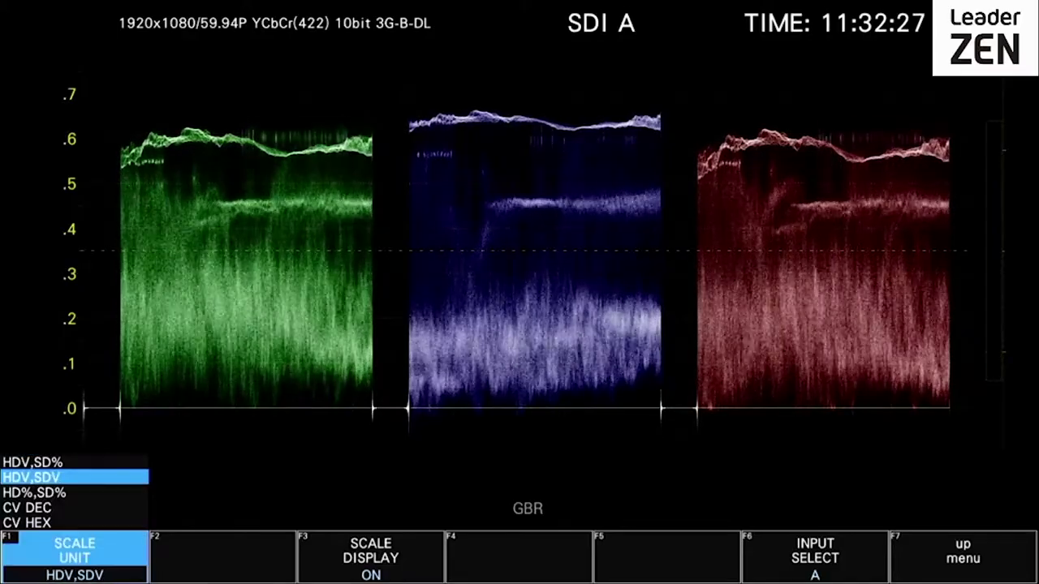
key(F1)
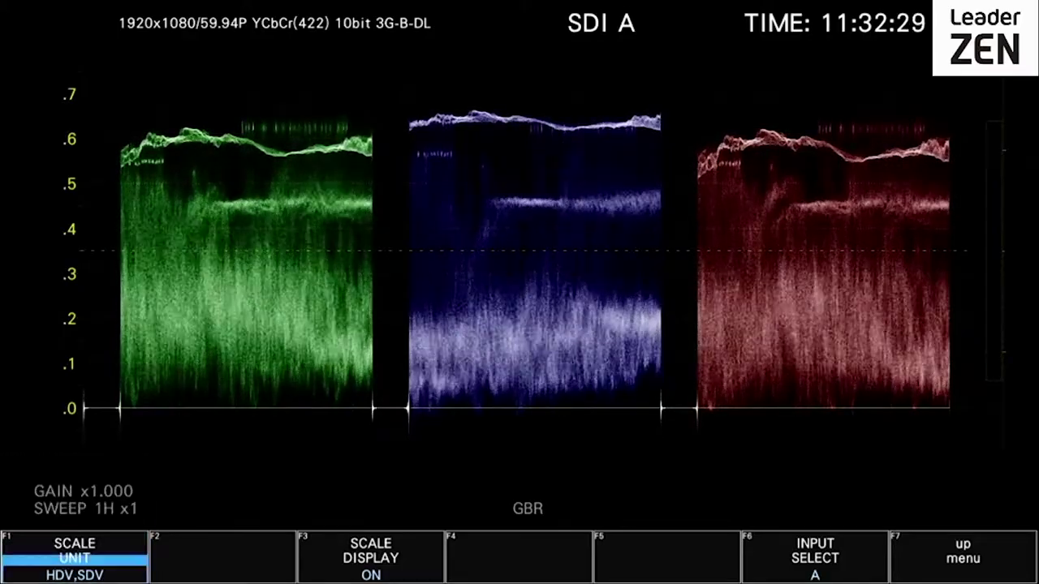
key(Down)
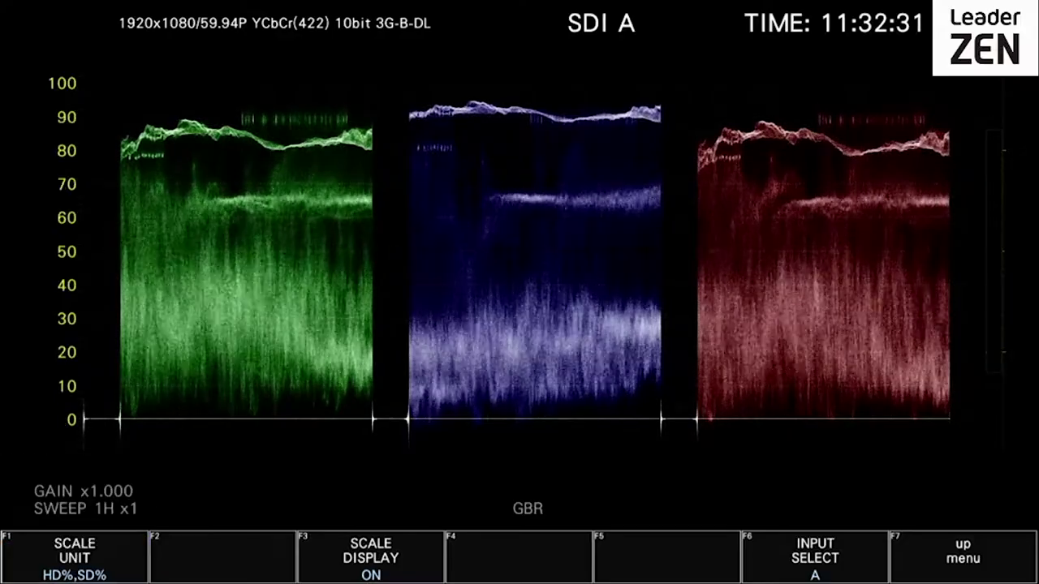
key(F1)
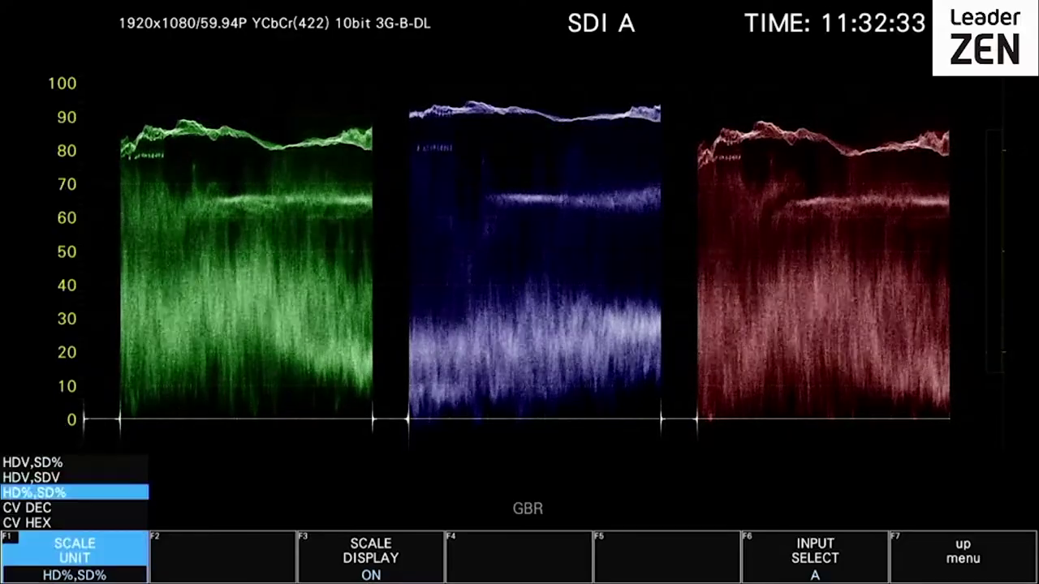
key(Down)
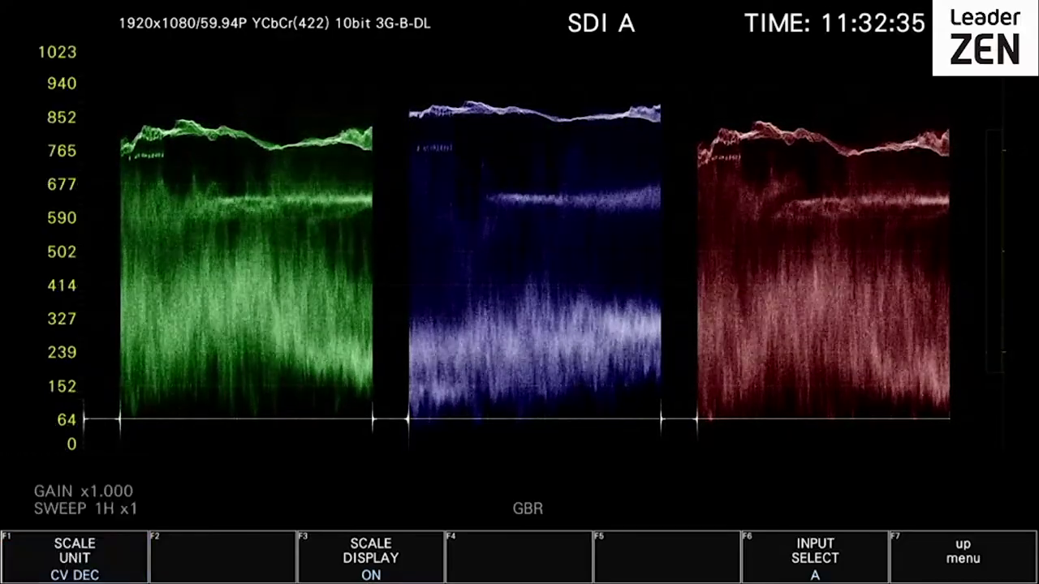
key(F1)
key(Down)
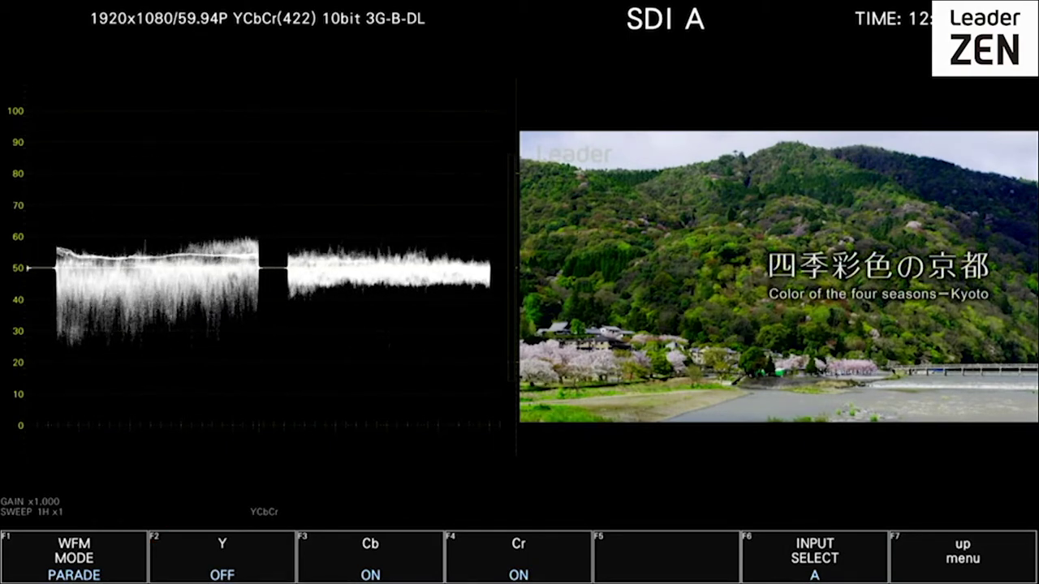
Turn the Y trace on, then switch Cb off and back on so Y, Cb and Cr all show.
key(F2)
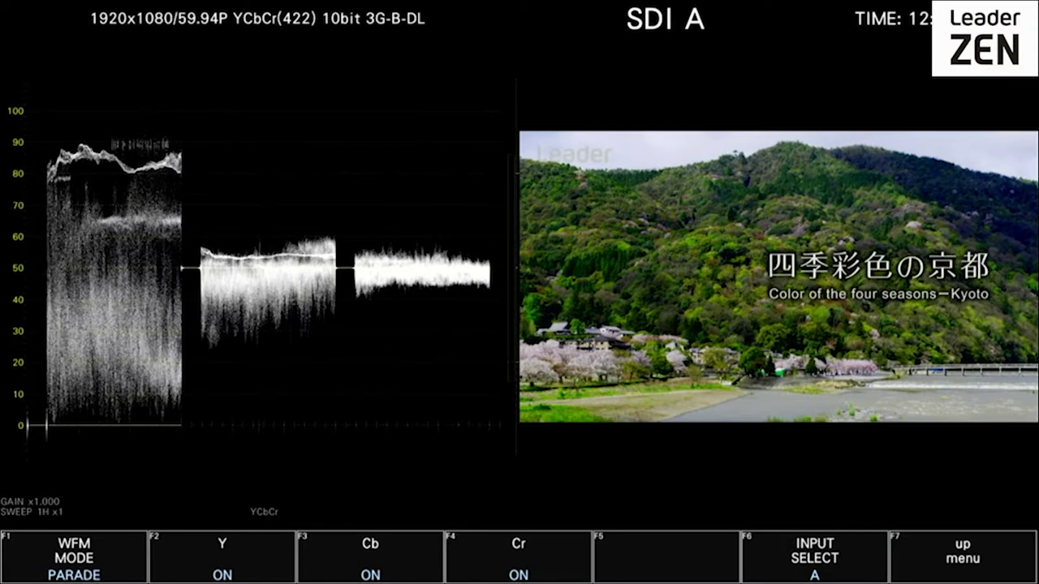
key(F3)
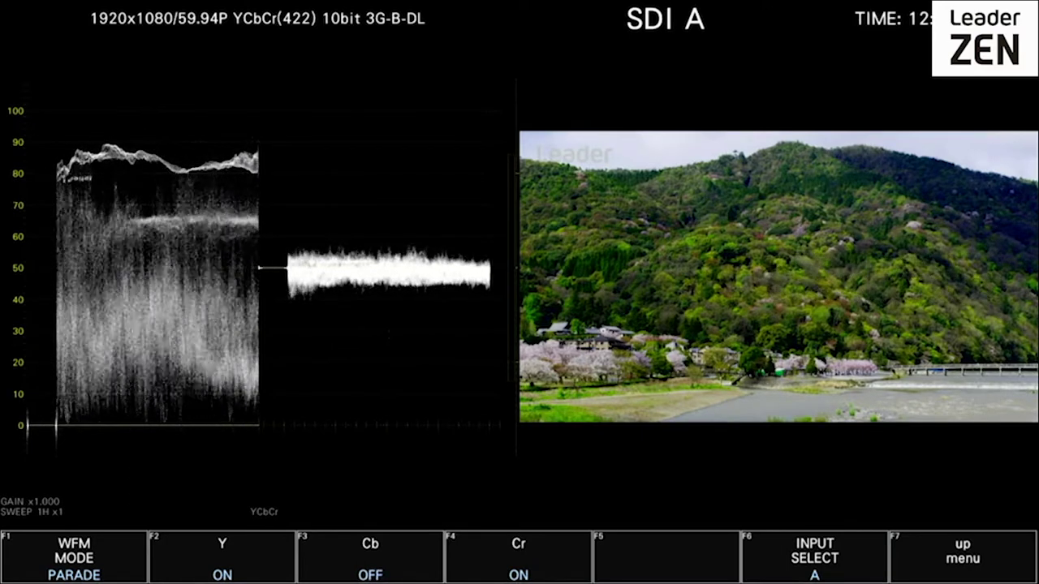
key(F3)
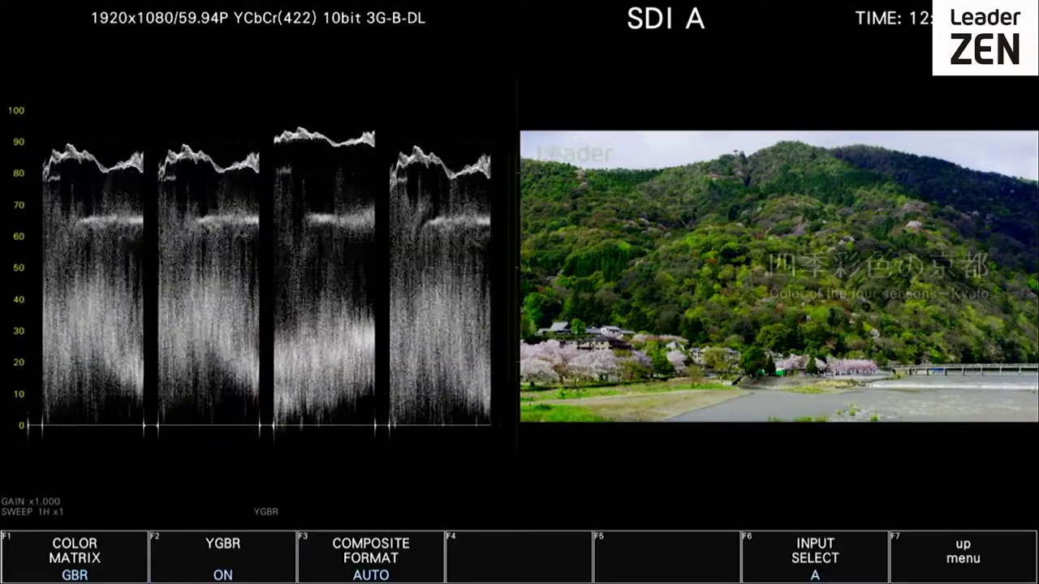
With the RGB colour matrix, turn YRGB off, on, then off again, leaving a three-panel RGB parade.
key(F2)
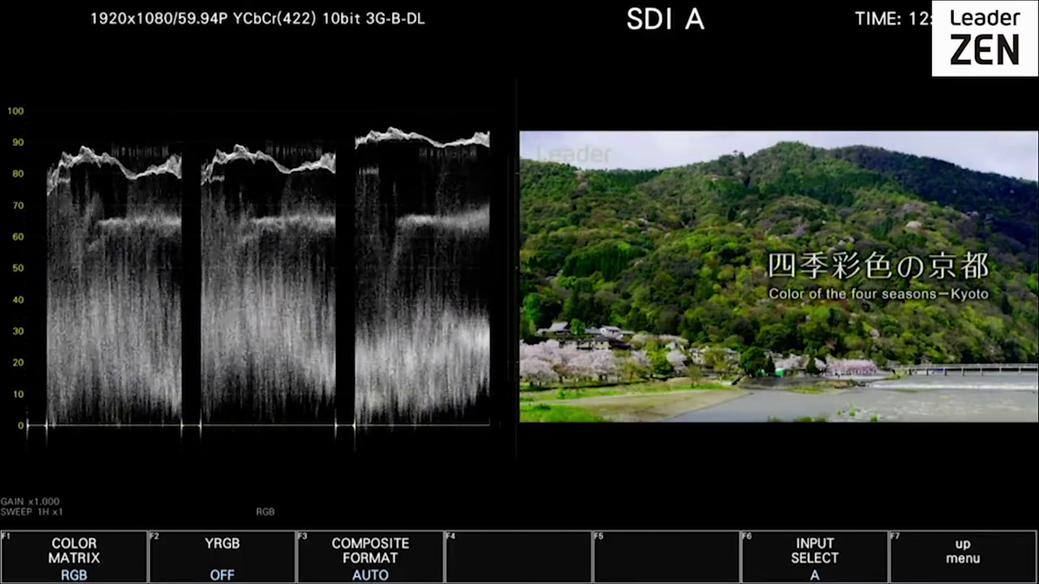
key(F2)
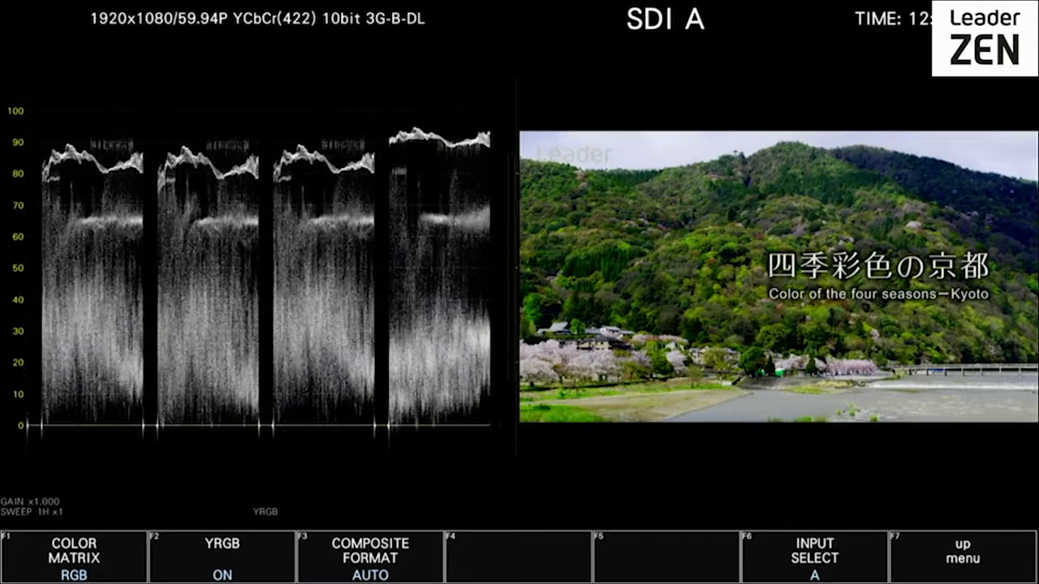
key(F2)
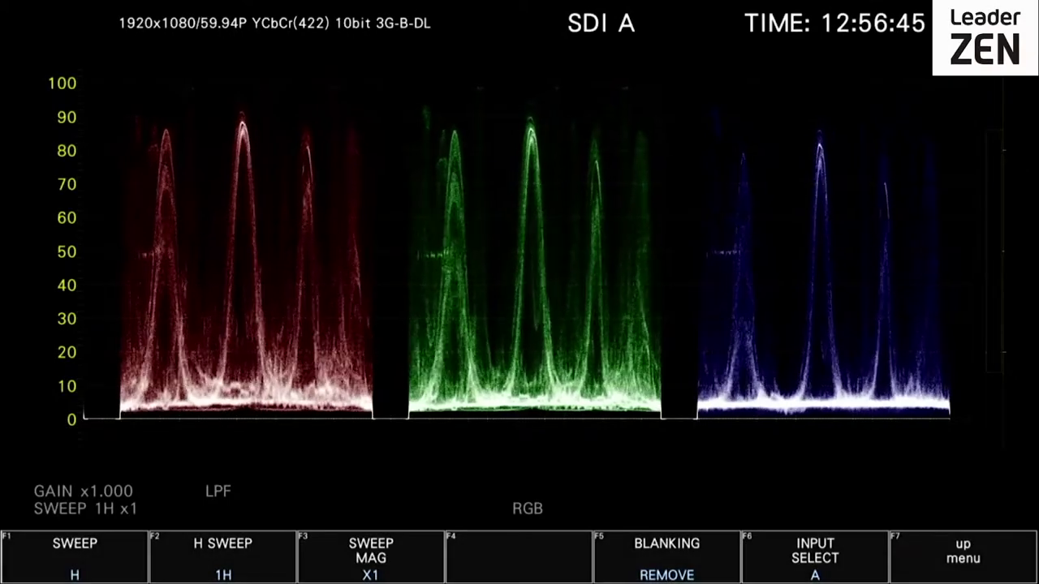
Set BLANKING to V VIEW, then H VIEW, then ALL VIEW.
key(F5)
key(Down)
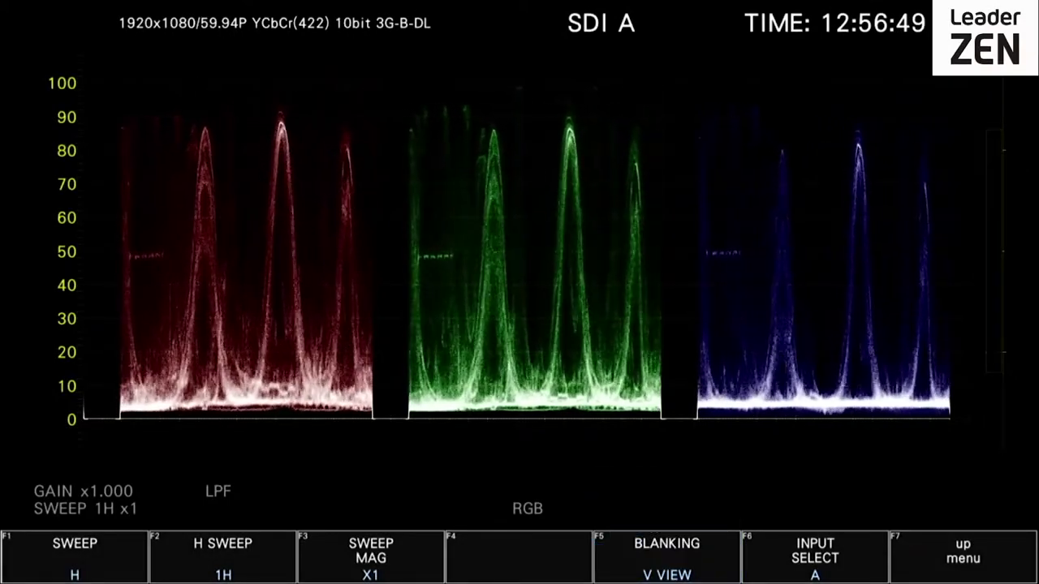
key(F5)
key(Down)
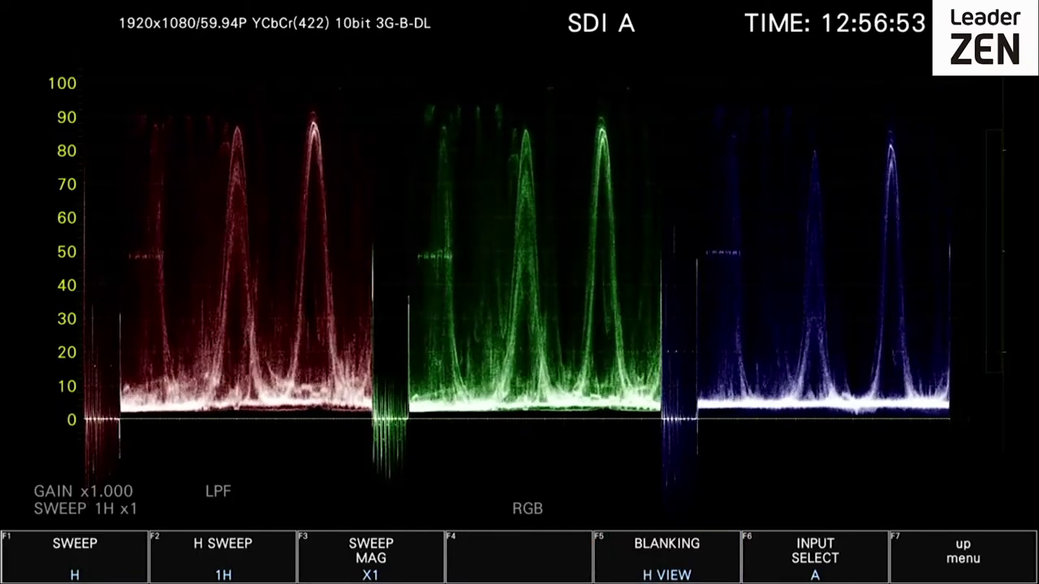
key(F5)
key(Down)
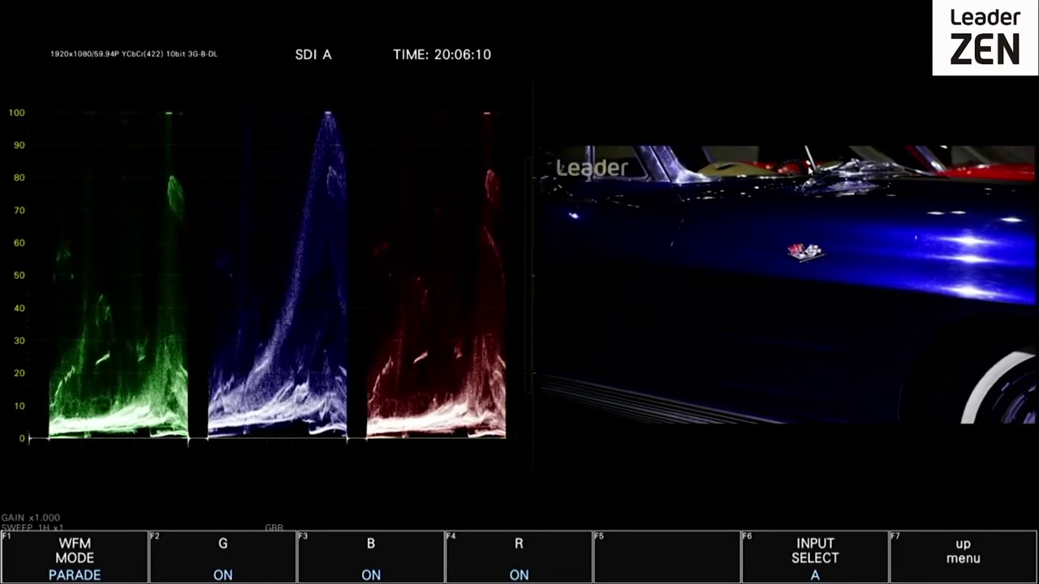
Set WFM MODE to OVERLAY, then back to PARADE.
key(F1)
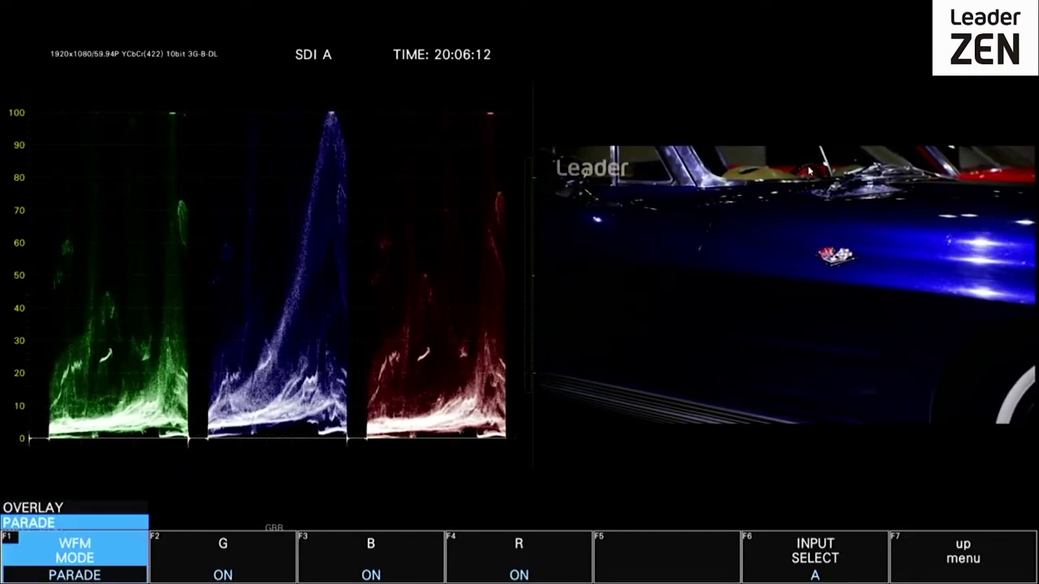
key(Up)
key(F1)
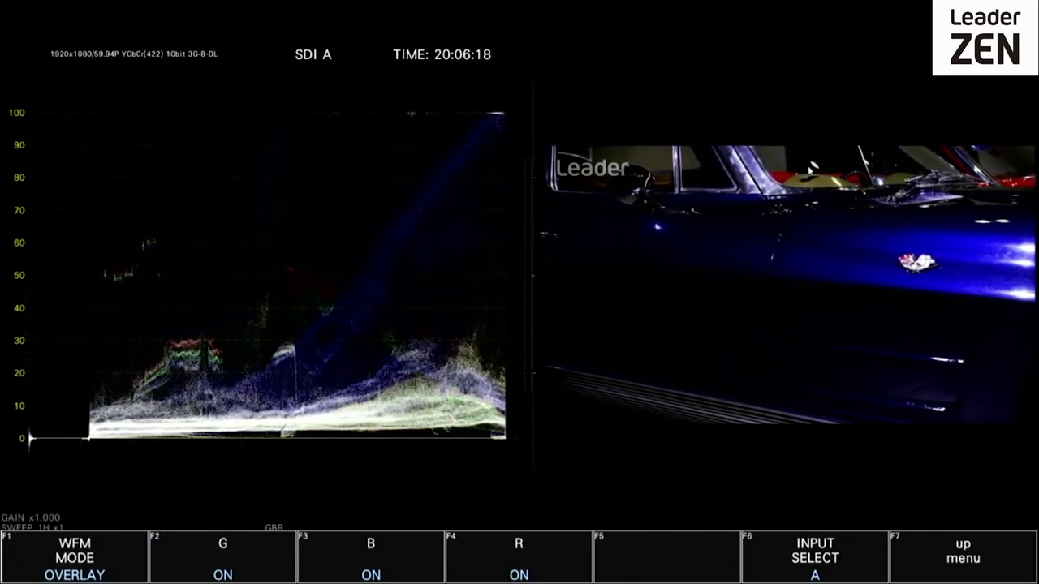
key(F1)
key(Down)
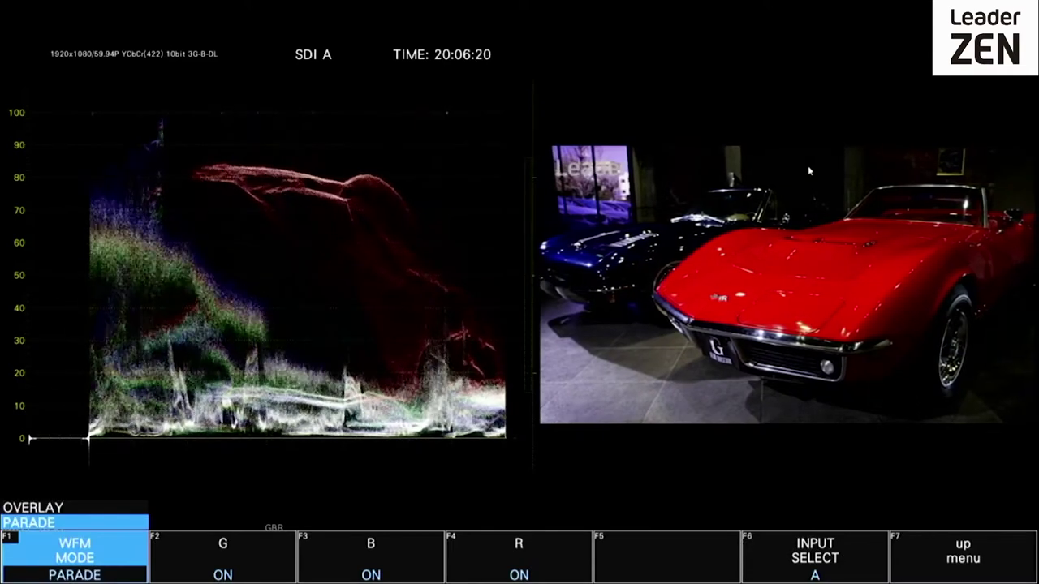
key(F1)
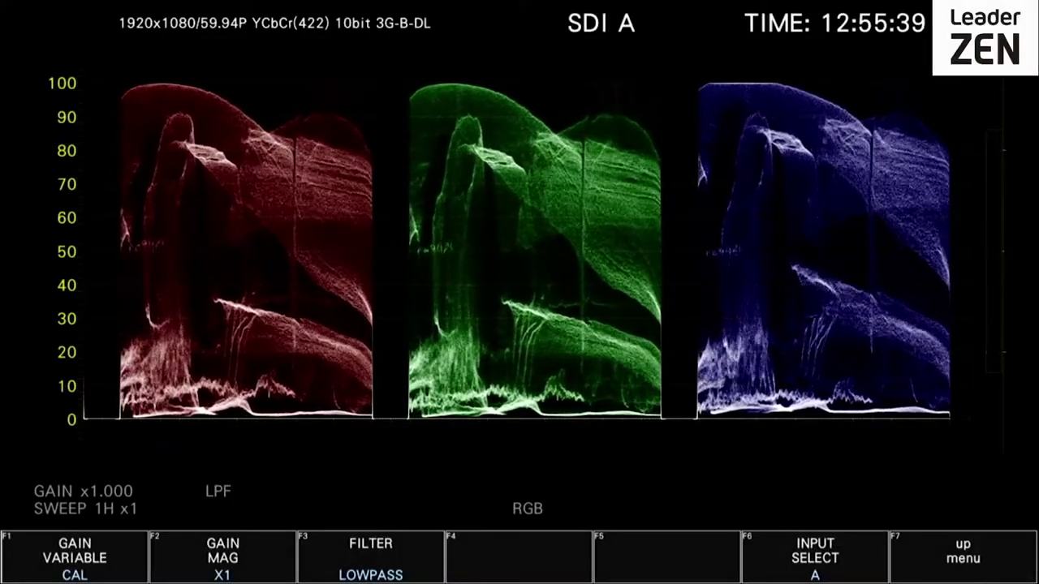
Set the filter to FLAT, then back to LOWPASS.
key(F3)
key(F3)
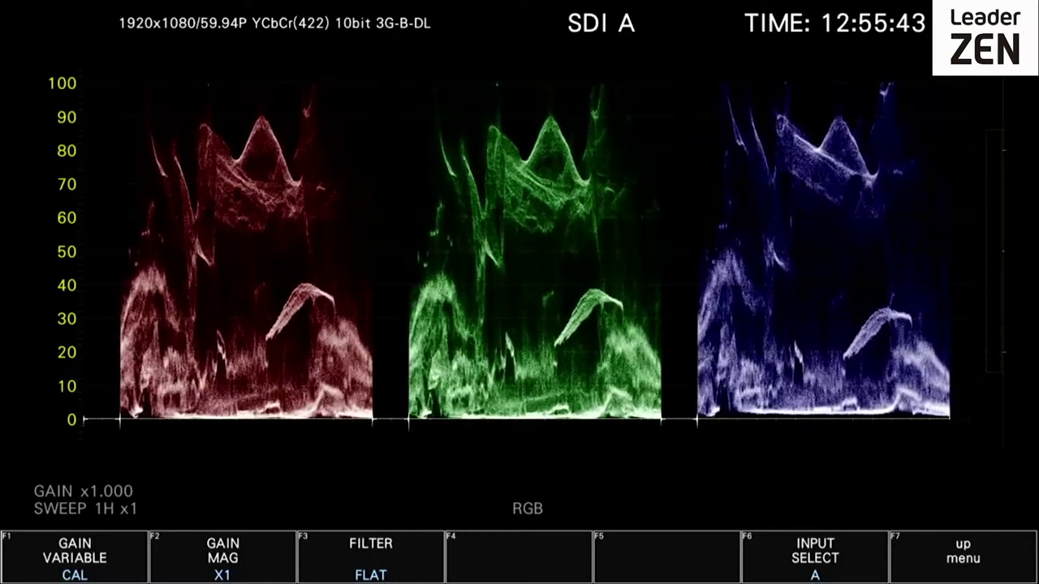
key(F3)
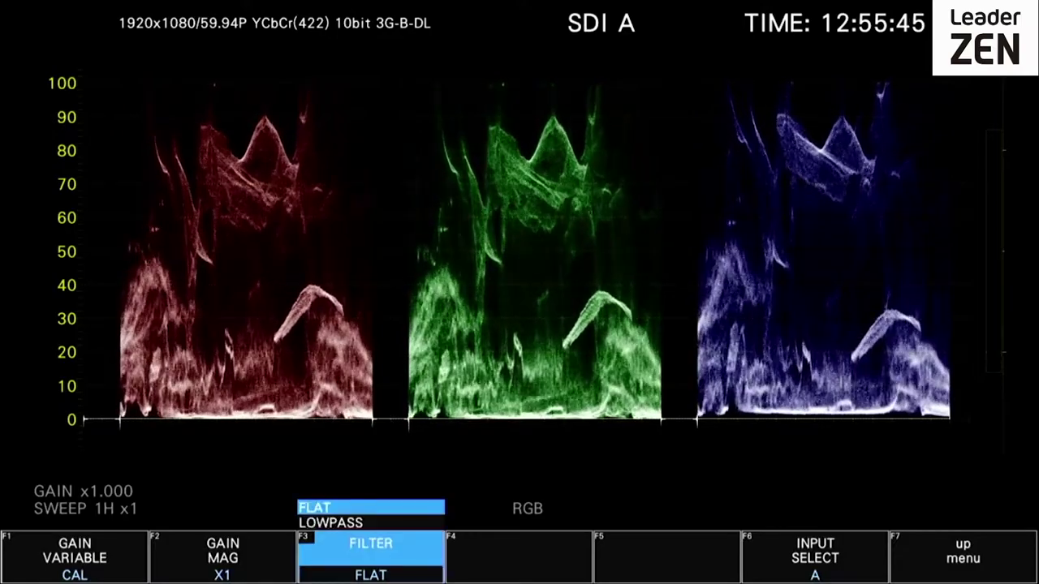
key(F3)
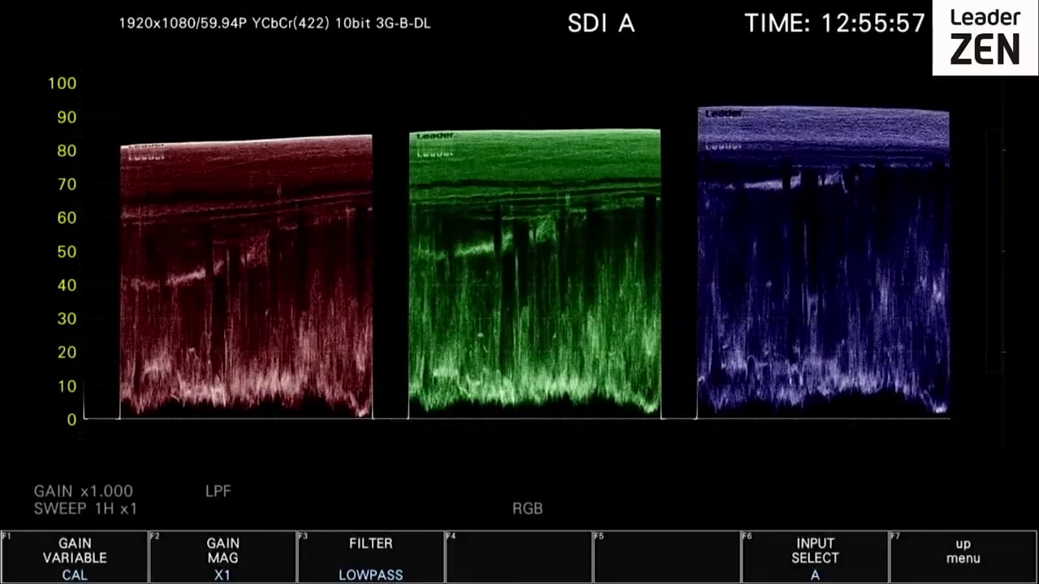
Raise the GAIN MAG to X5, then X10.
key(F2)
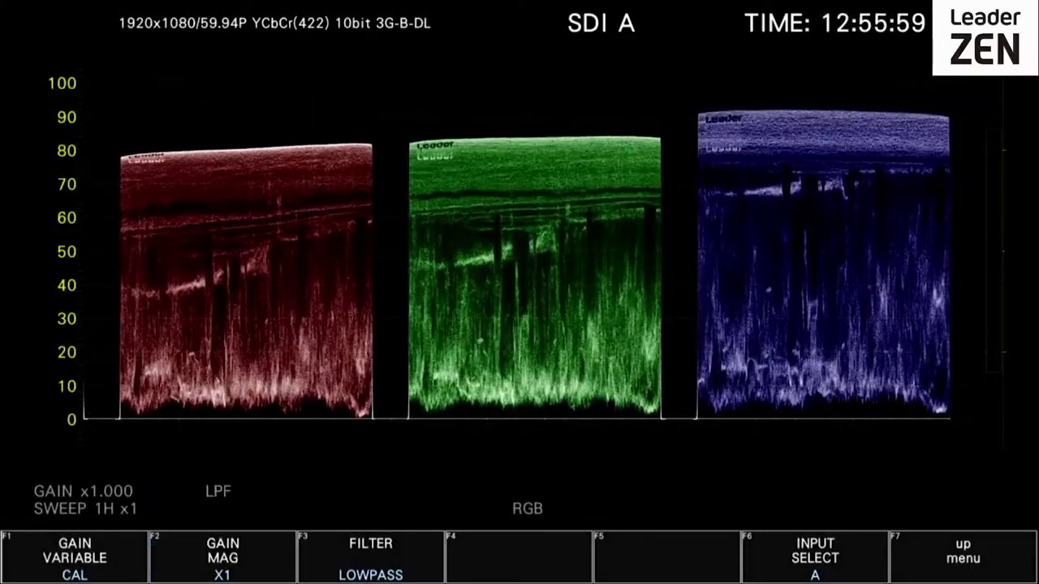
key(F2)
key(F2)
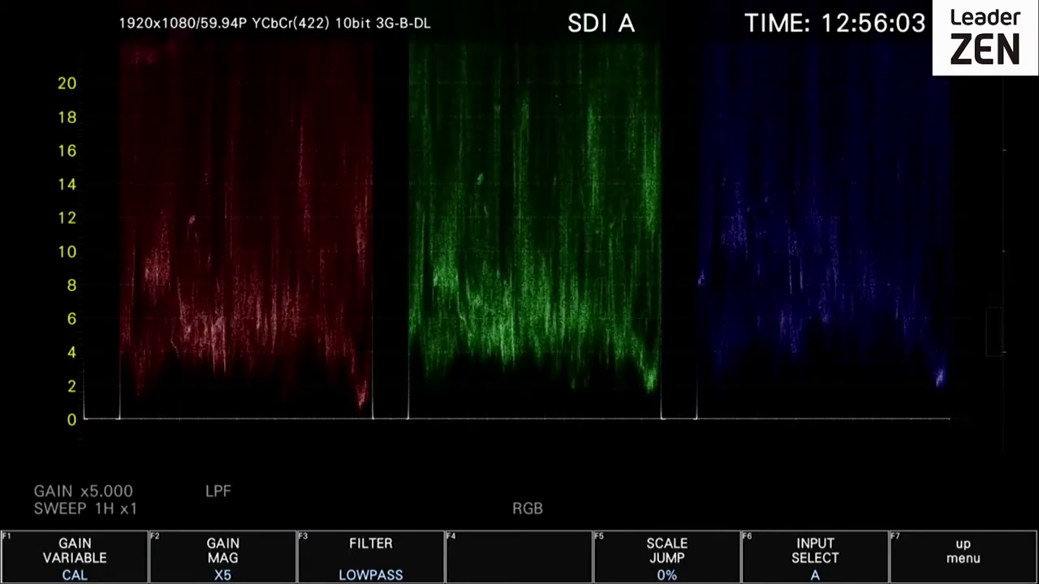
key(F2)
key(F2)
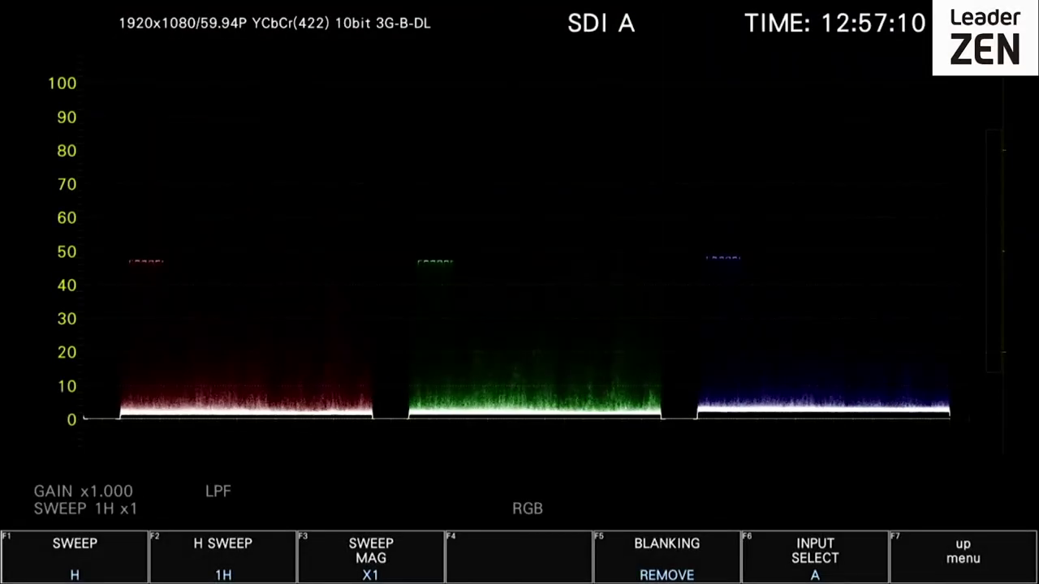
Step SWEEP MAG through X10, X20, ACTIVE and then BLANK.
key(F3)
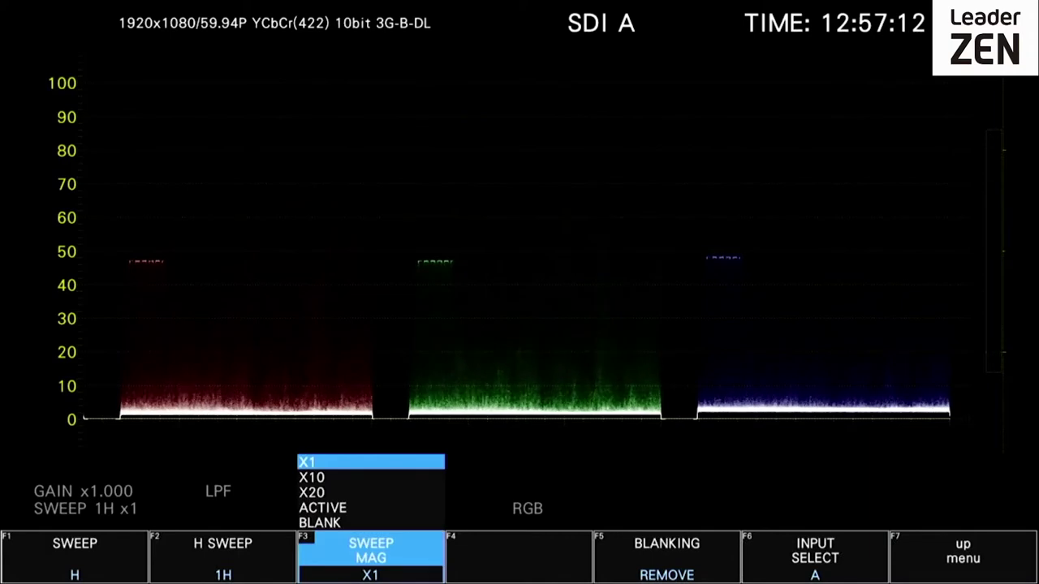
click(340, 477)
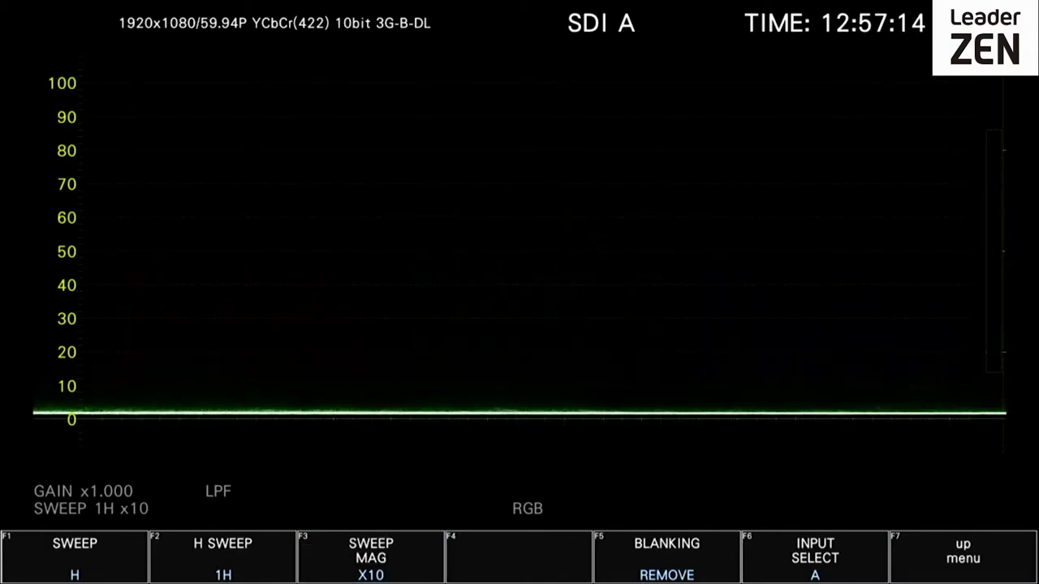
key(F3)
click(371, 492)
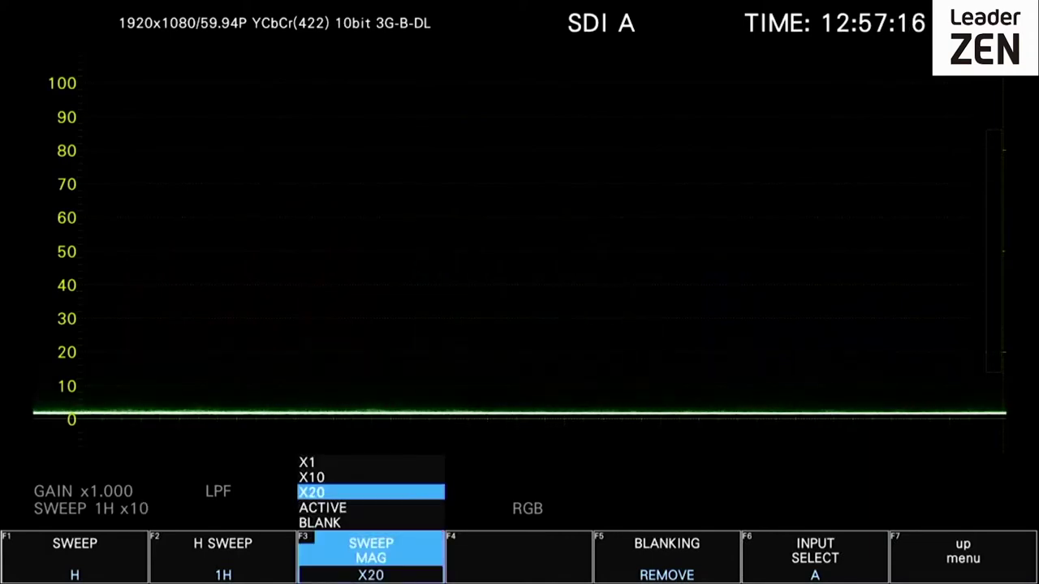
key(F3)
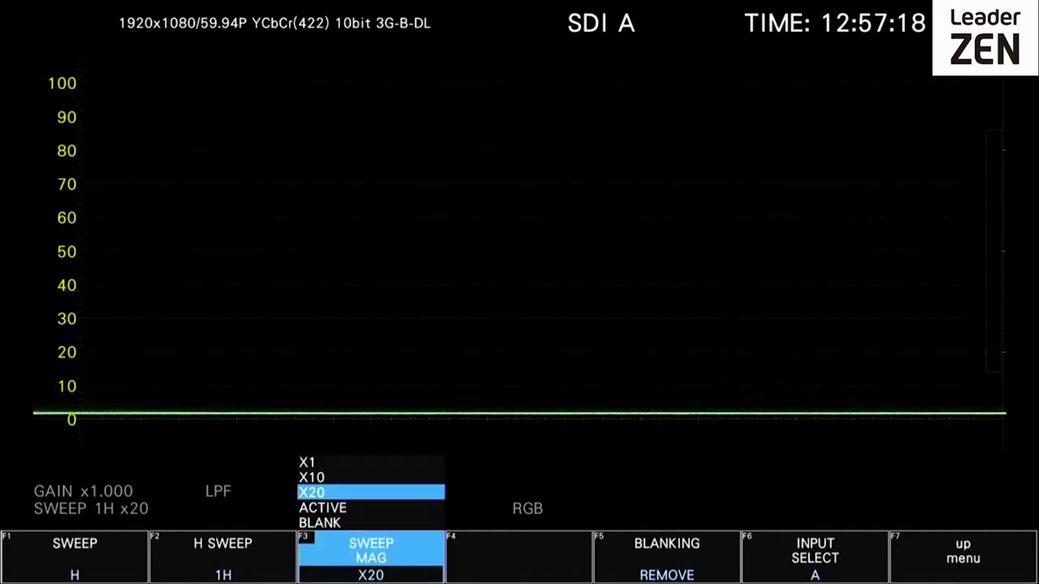
click(371, 507)
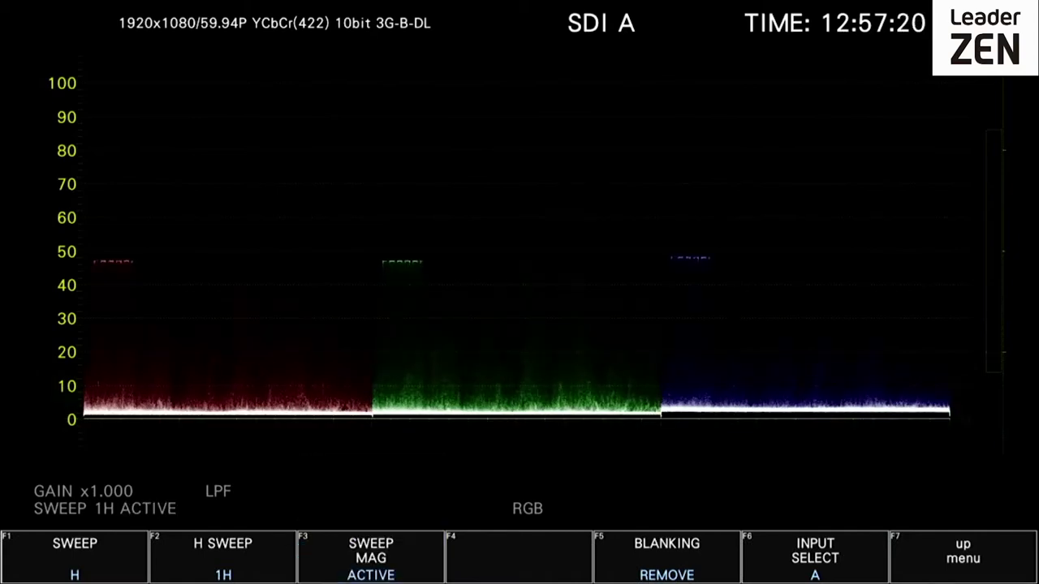
key(F3)
key(Down)
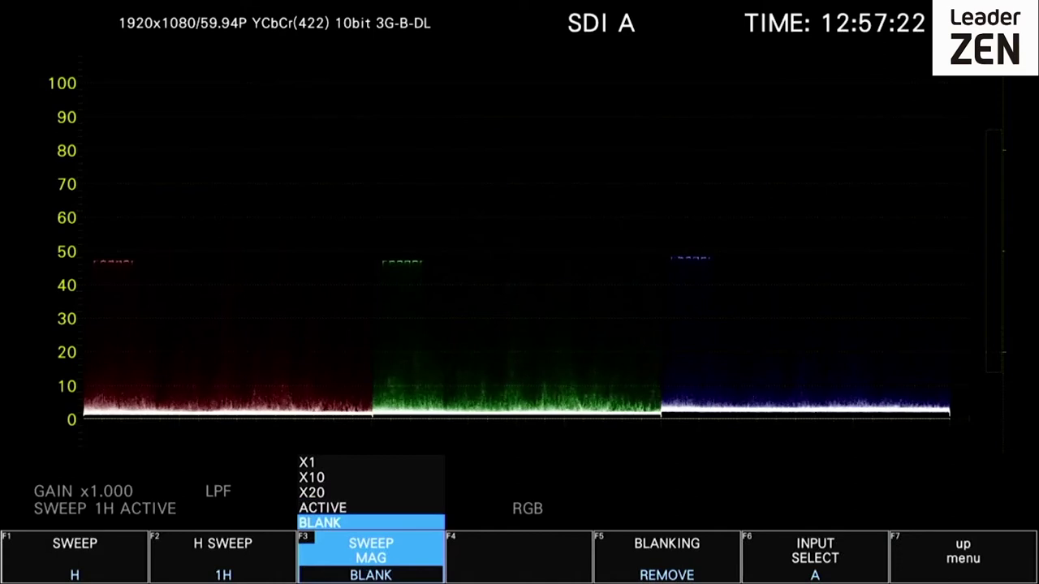